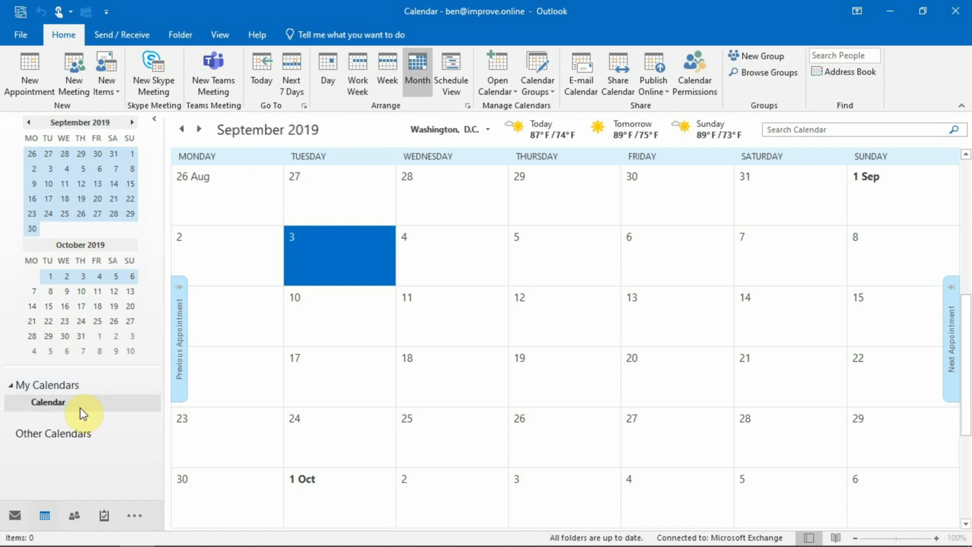
# - Create a new calendar appointment with the subject "Meeting about Progress"
pyautogui.click(44, 521)
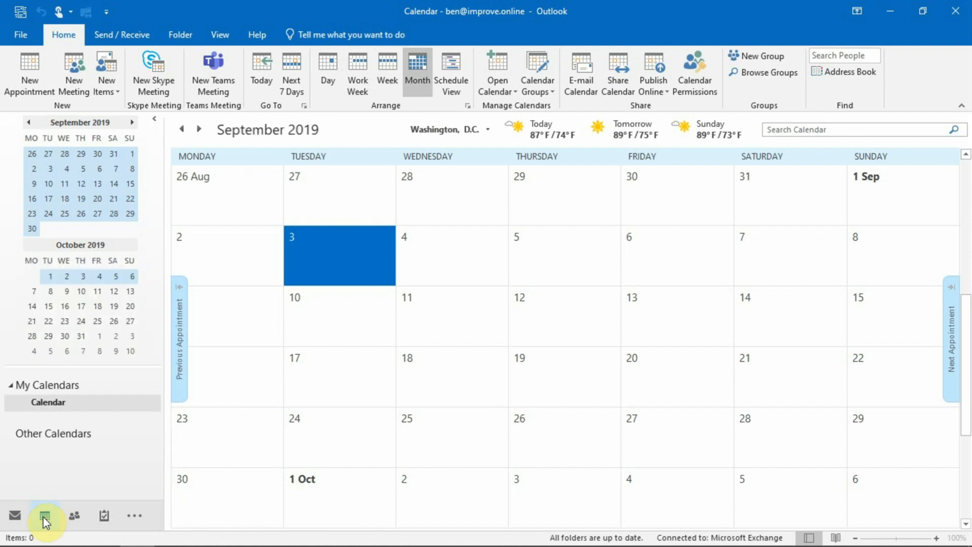
pyautogui.click(31, 87)
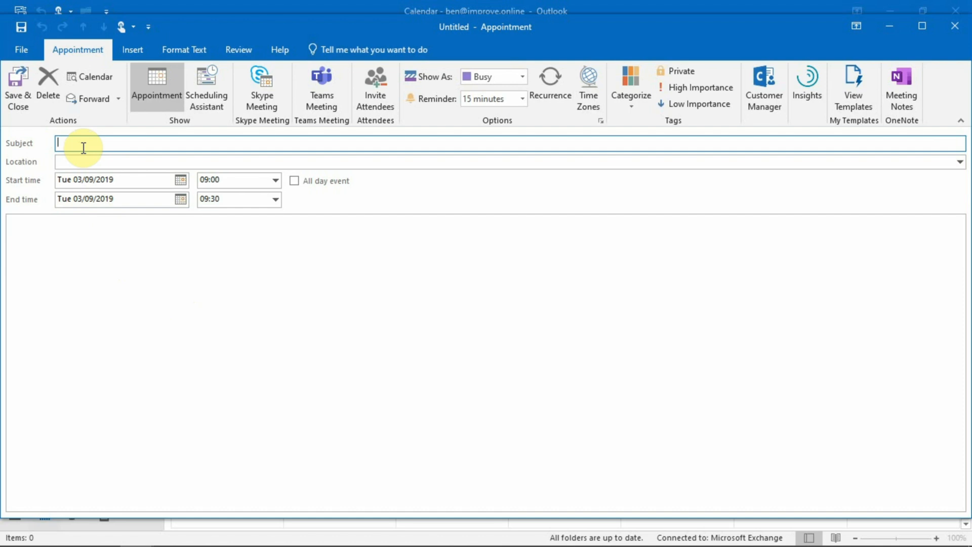
pyautogui.write('Meeting about Progress')
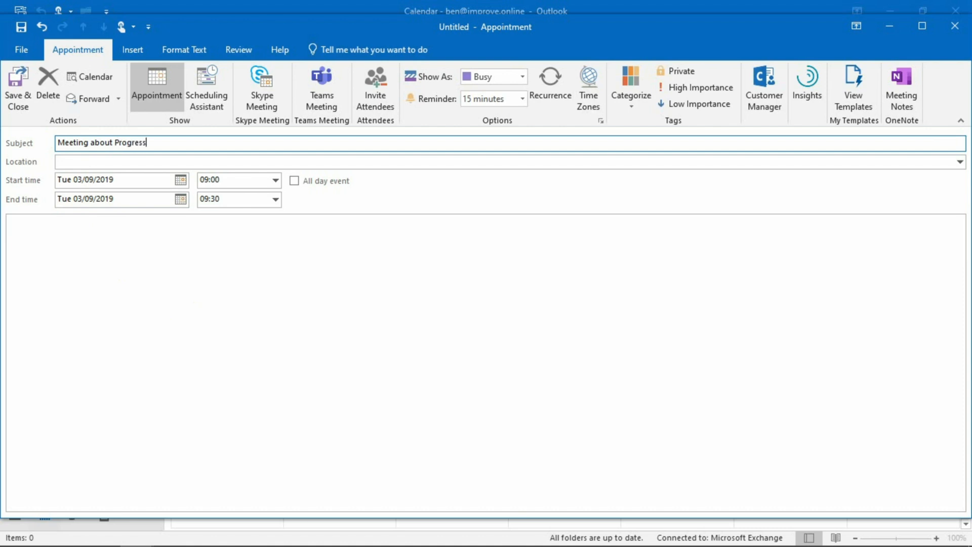
# - Set the appointment's location to "Derby - Board Room"
pyautogui.click(71, 162)
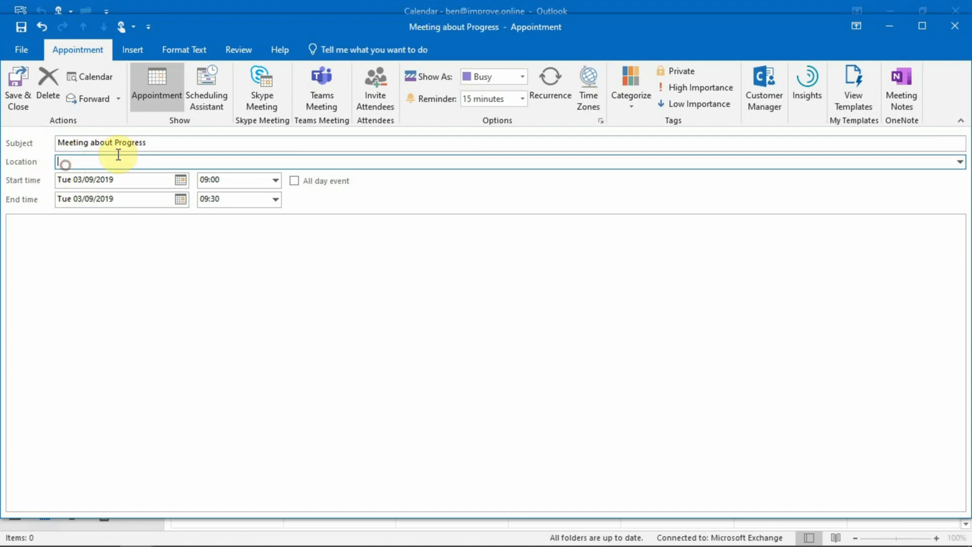
pyautogui.write('Derby - Board Room')
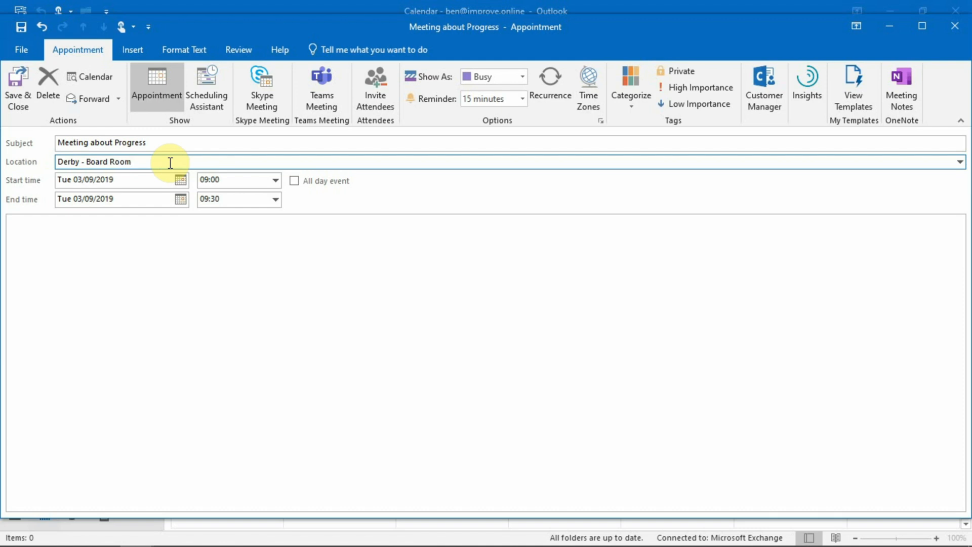
# - Schedule the appointment for Thu 19/09/2019 from 10:00 to 13:00, and save and close it
pyautogui.click(181, 179)
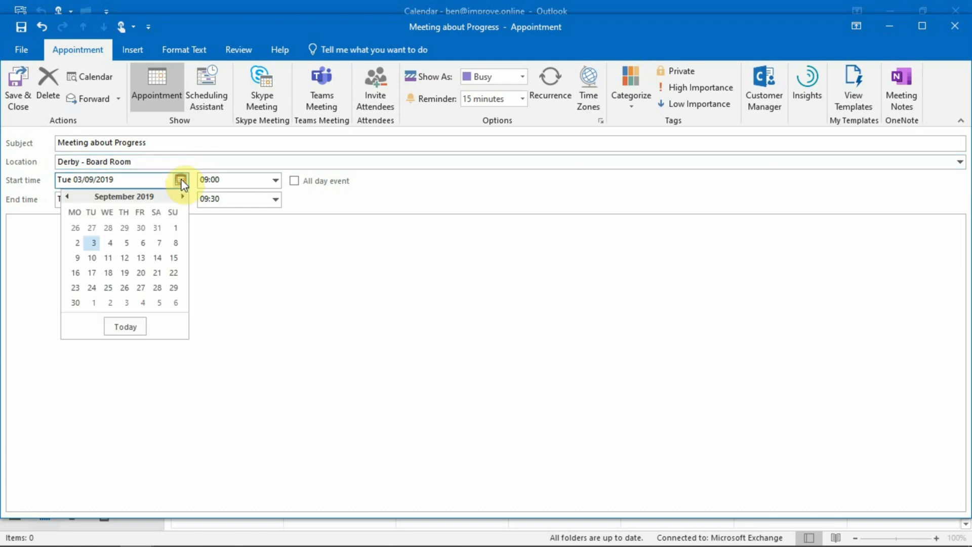
pyautogui.click(127, 276)
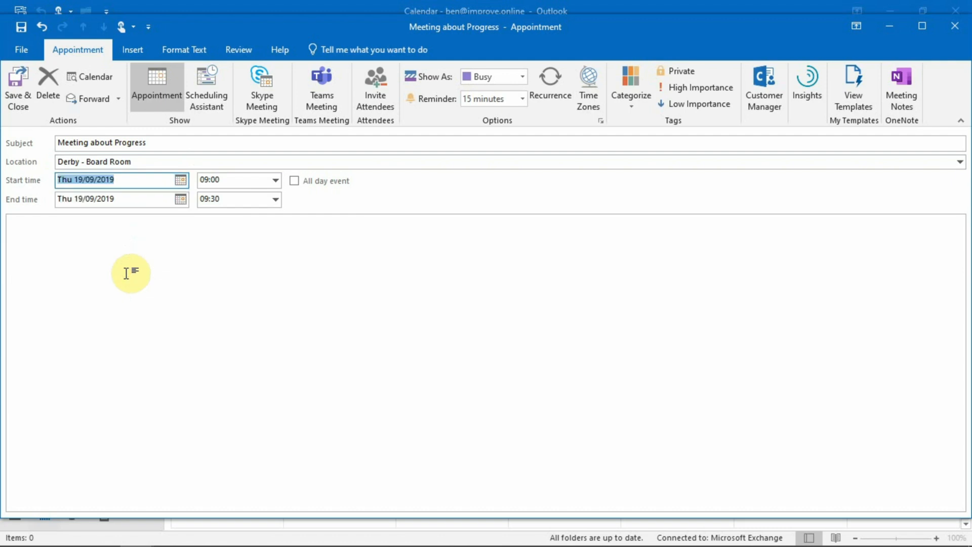
pyautogui.click(275, 181)
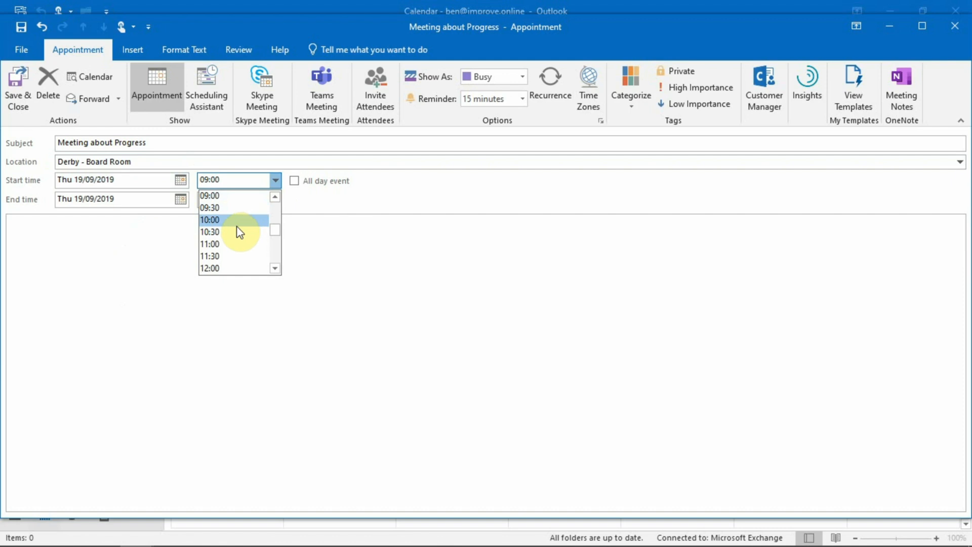
pyautogui.click(237, 225)
pyautogui.click(275, 199)
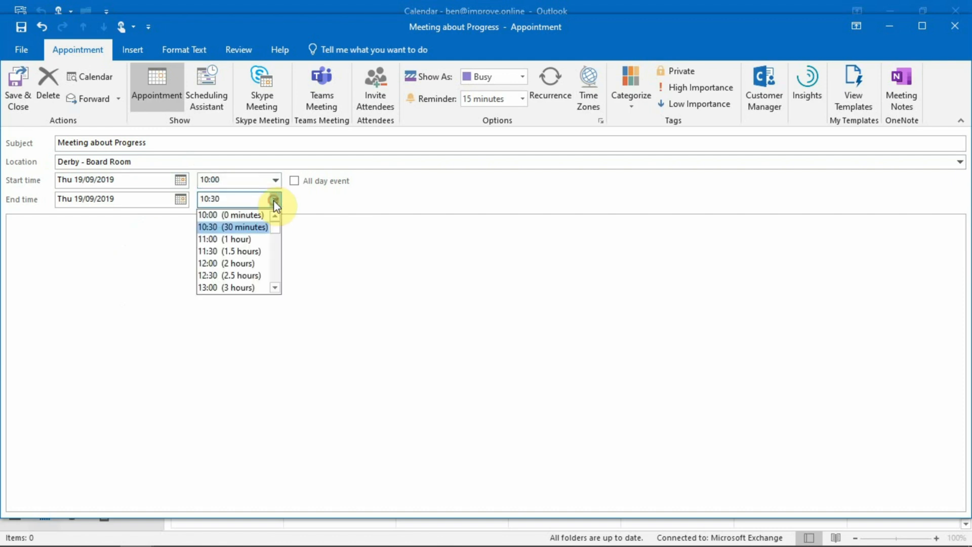
pyautogui.click(245, 287)
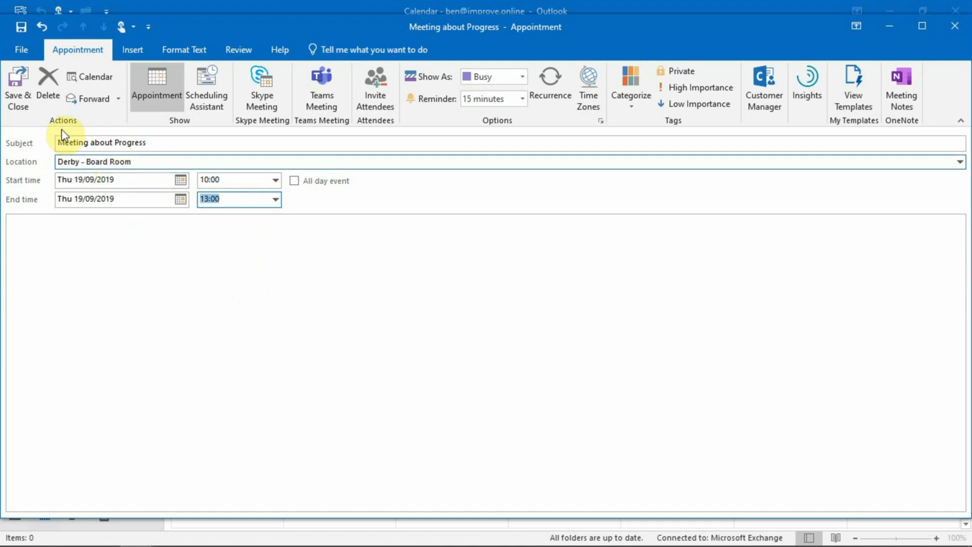
pyautogui.click(21, 96)
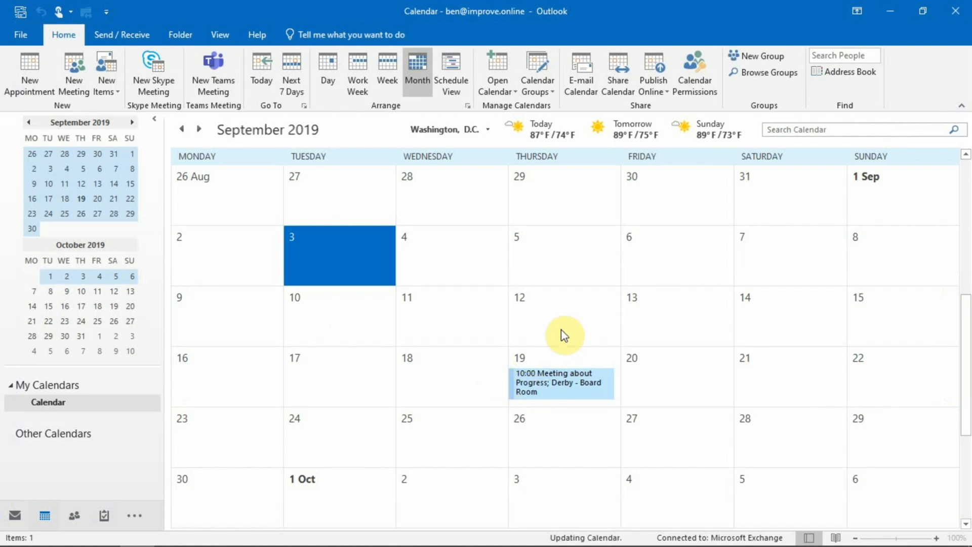
# - Reopen the 19 September appointment and enter the note lines "Prep items" and "Need figures" in its body
pyautogui.moveTo(555, 387)
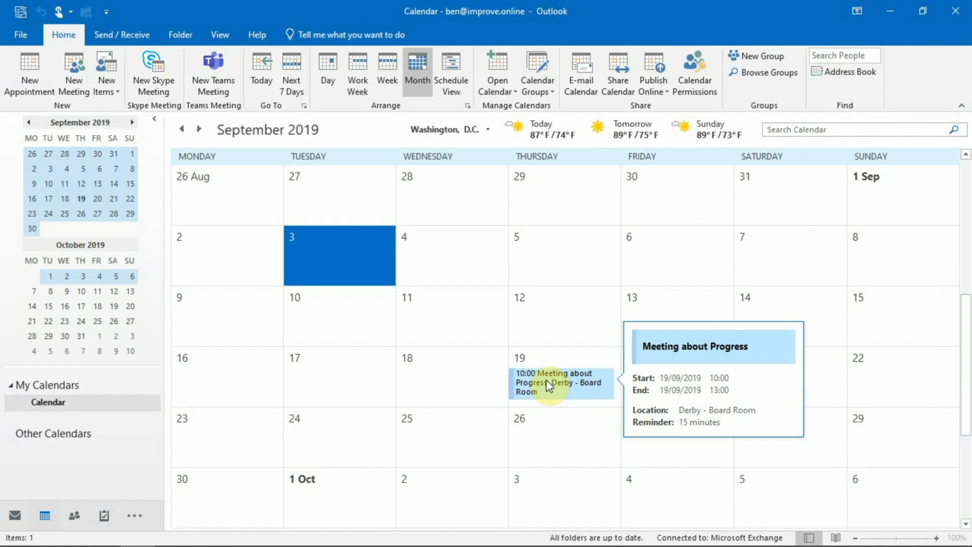
pyautogui.click(546, 380)
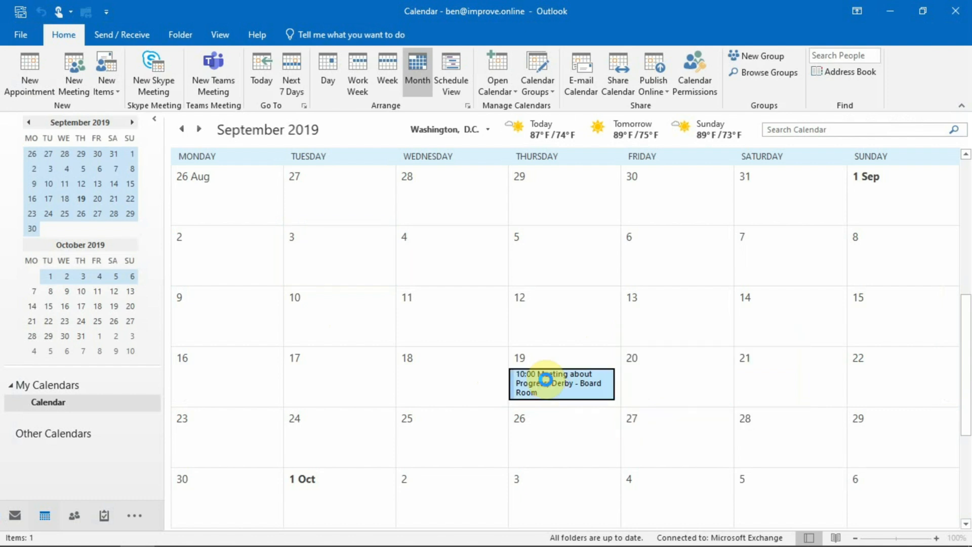
pyautogui.doubleClick(546, 380)
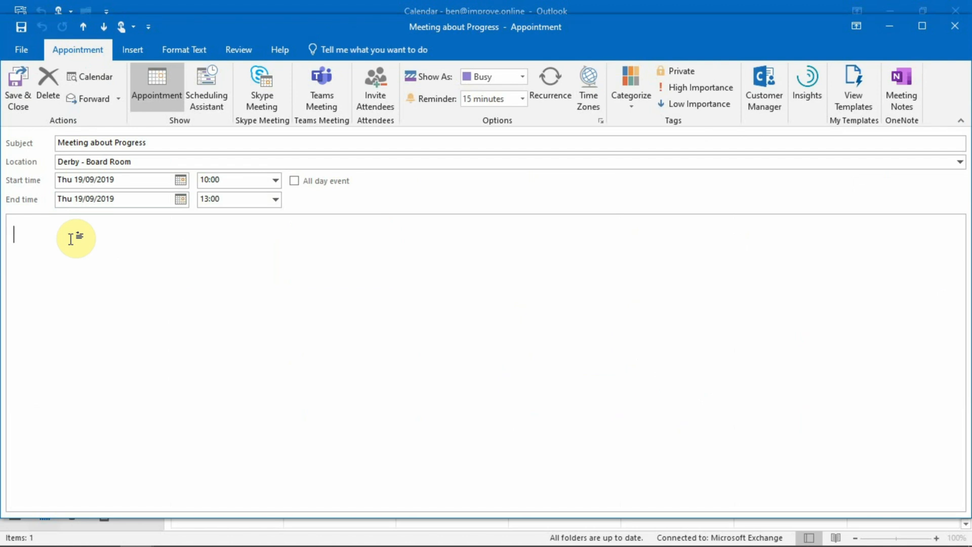
pyautogui.write('Pre')
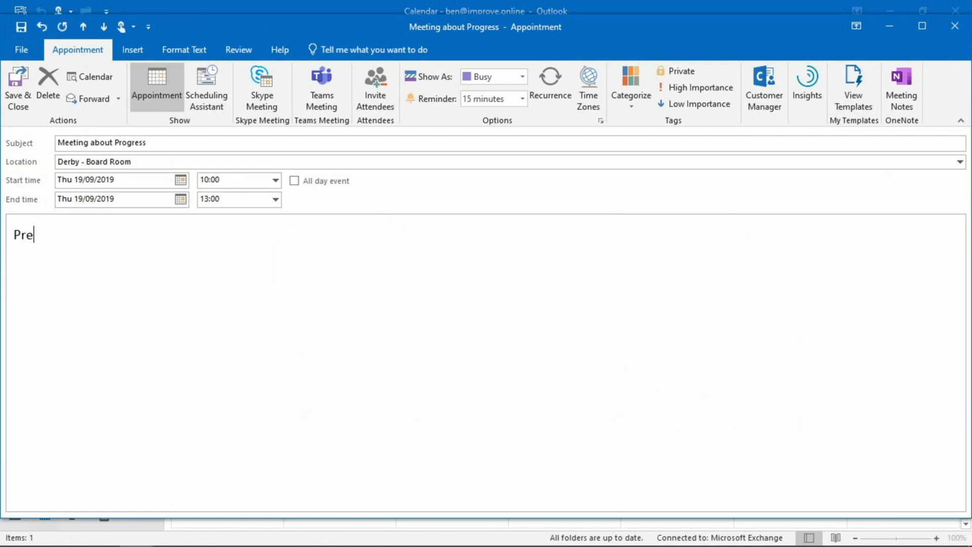
pyautogui.write('p items')
pyautogui.press('Return')
pyautogui.write('Need figures')
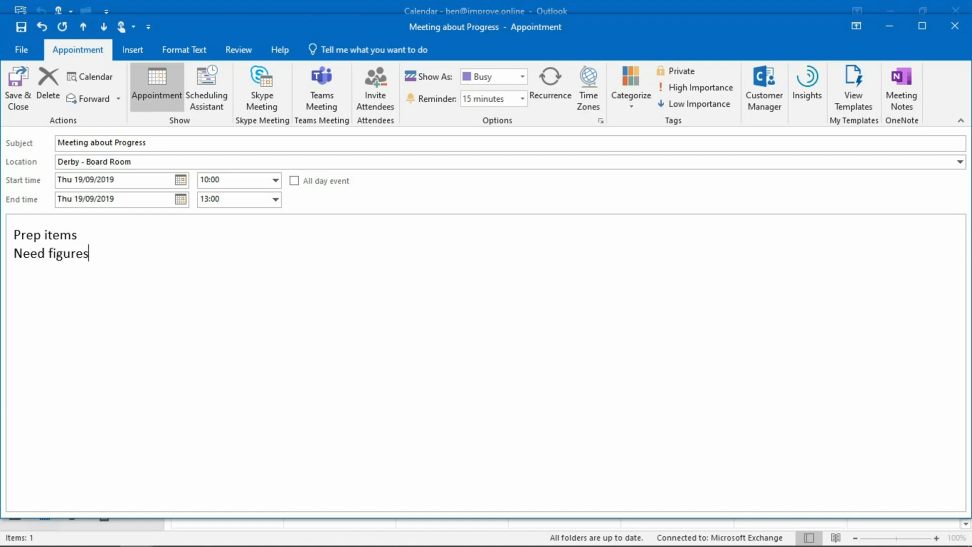
pyautogui.press('Return')
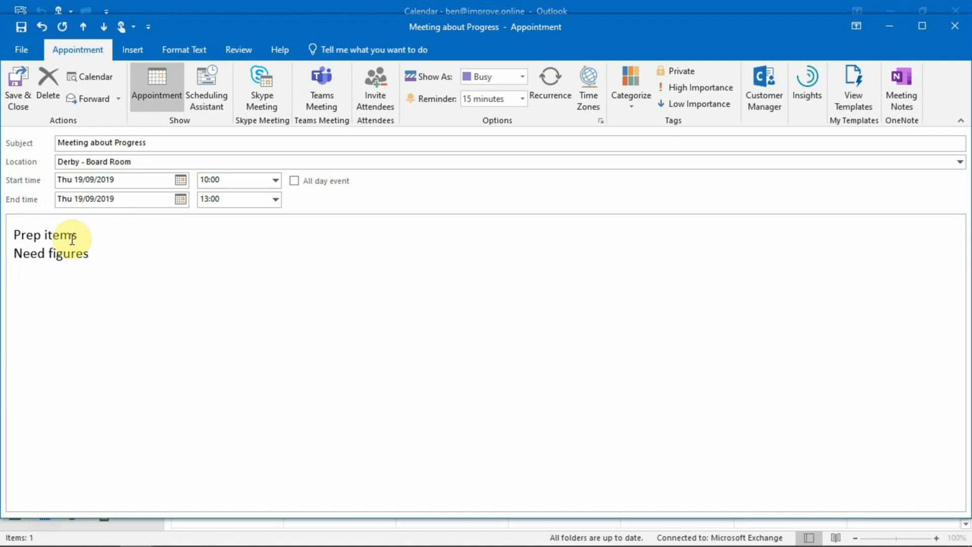
# - Add the lines "Get agenda ready" and "Ensure refreshment are available" to the appointment's notes
pyautogui.write('Get age')
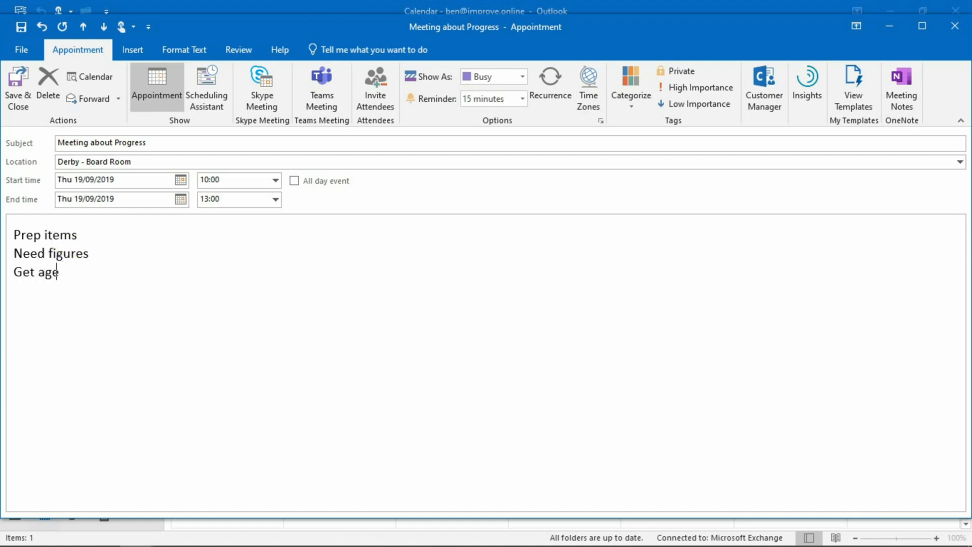
pyautogui.write('nda ready')
pyautogui.press('Return')
pyautogui.write('ensure f')
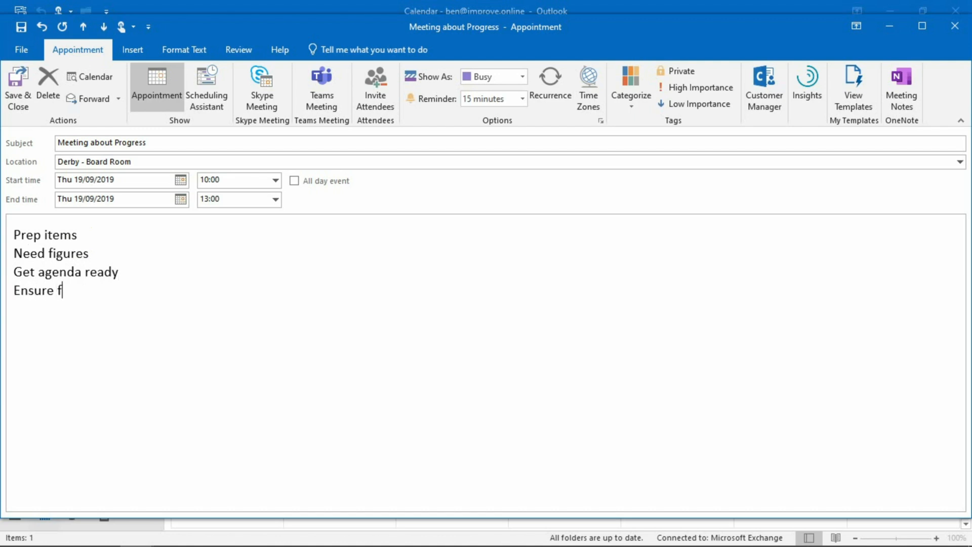
pyautogui.press('BackSpace')
pyautogui.write('refreshment ')
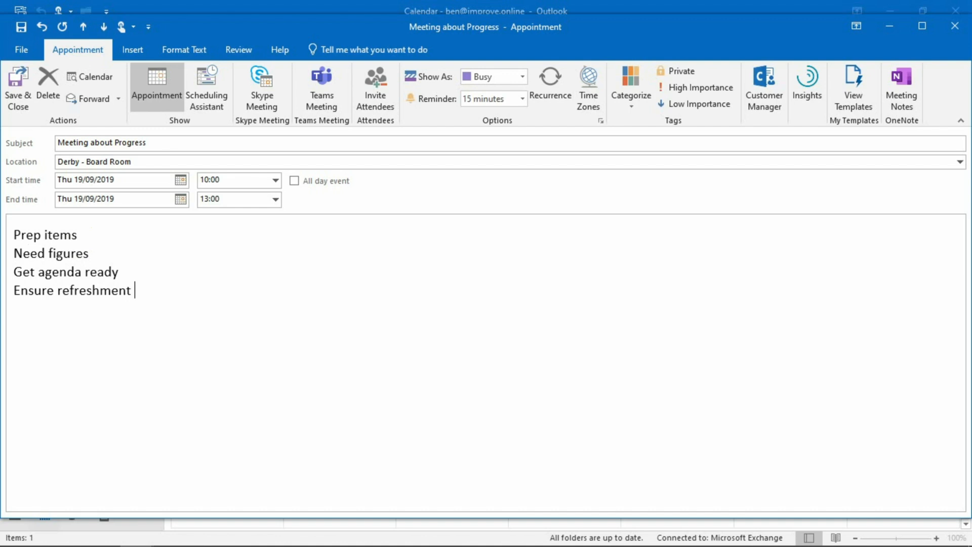
pyautogui.write('are available')
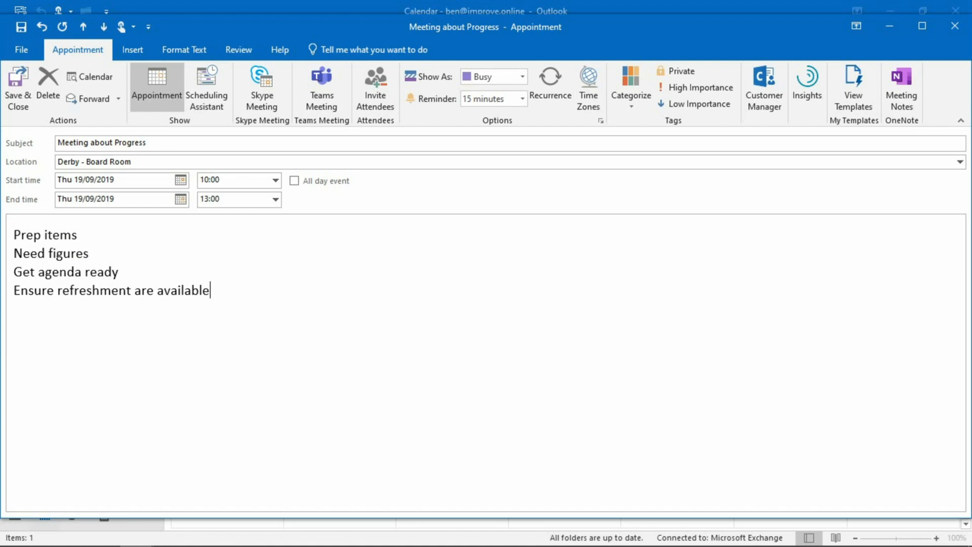
pyautogui.click(72, 196)
pyautogui.click(223, 195)
pyautogui.click(499, 82)
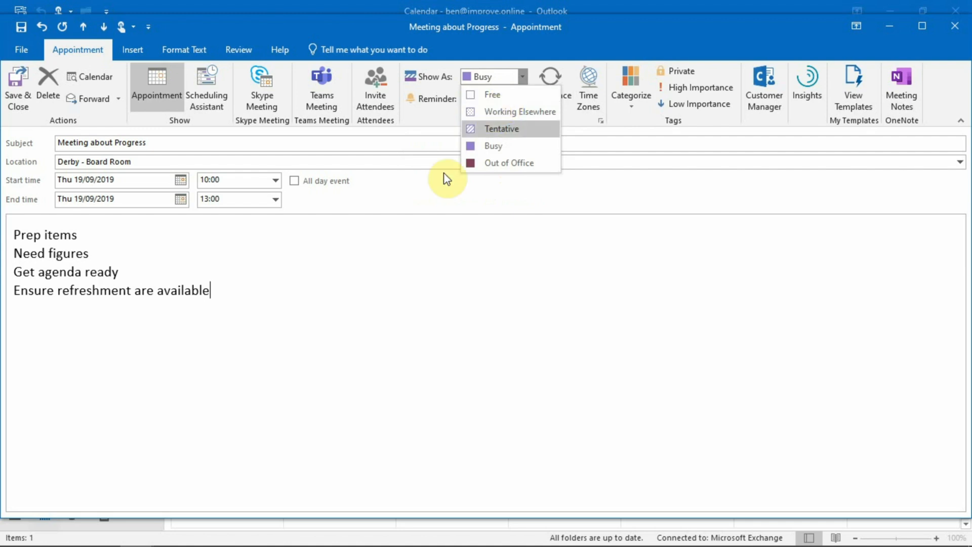
pyautogui.click(410, 212)
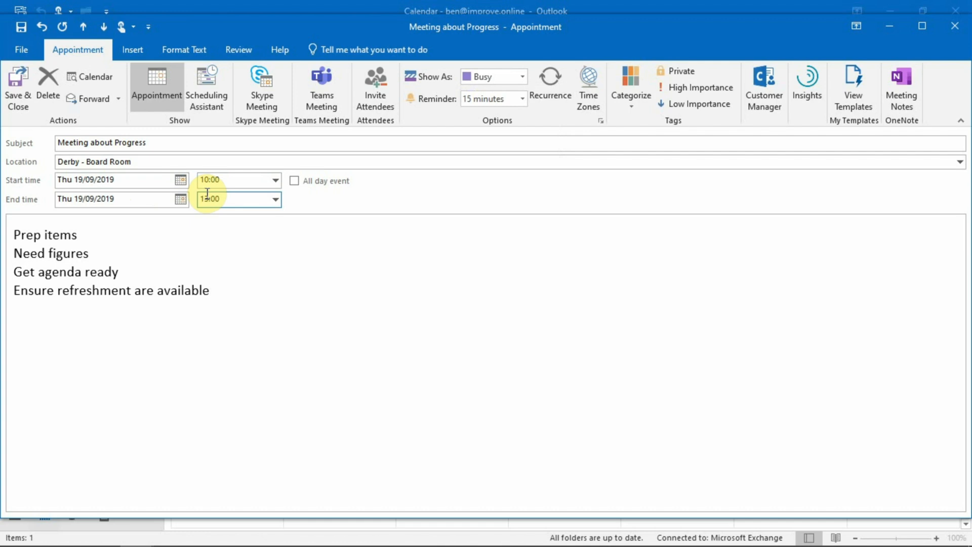
# - Make the meeting an all-day event shown as Busy, and save and close it
pyautogui.click(298, 185)
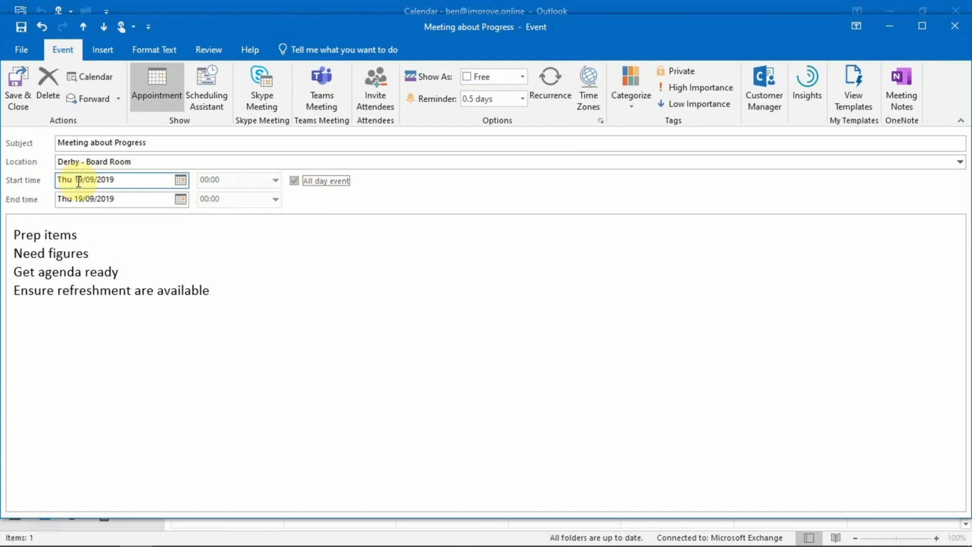
pyautogui.click(94, 198)
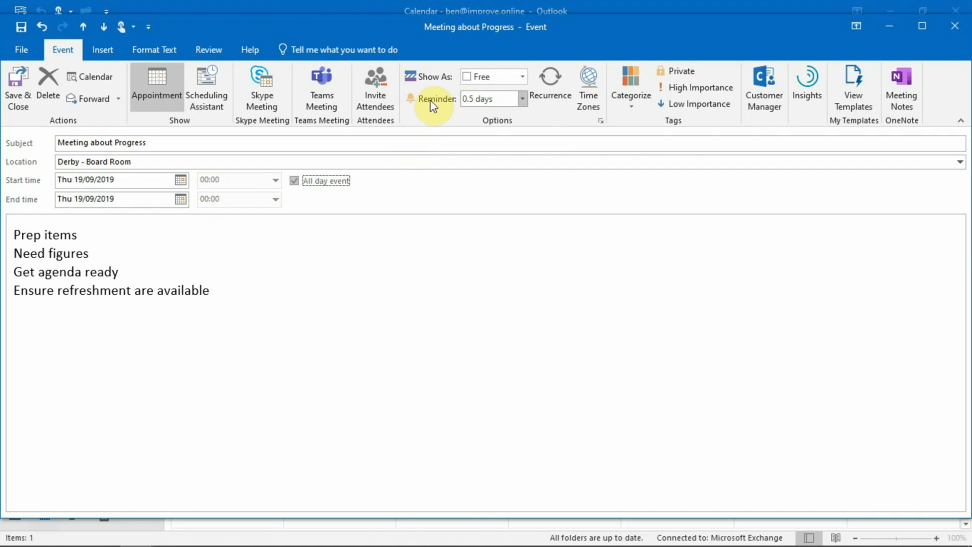
pyautogui.click(524, 76)
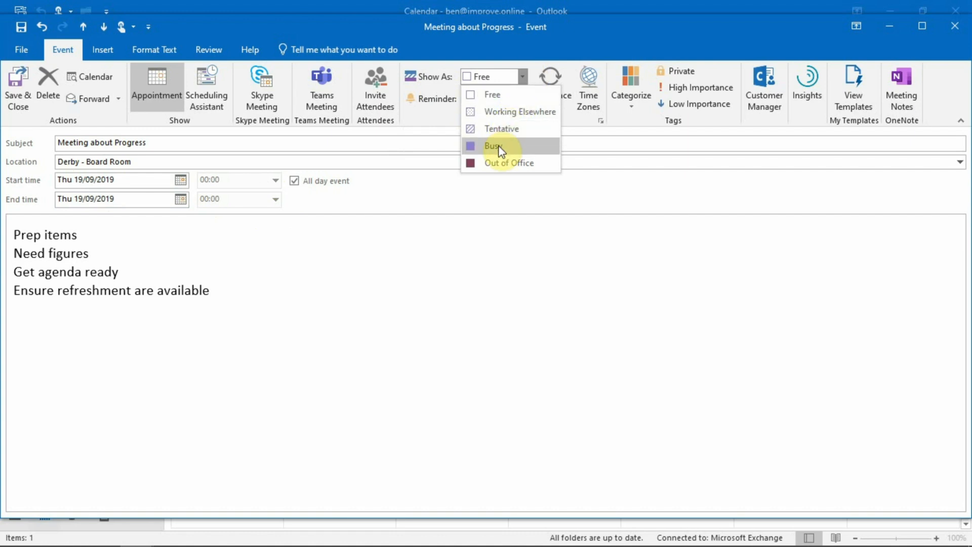
pyautogui.click(511, 146)
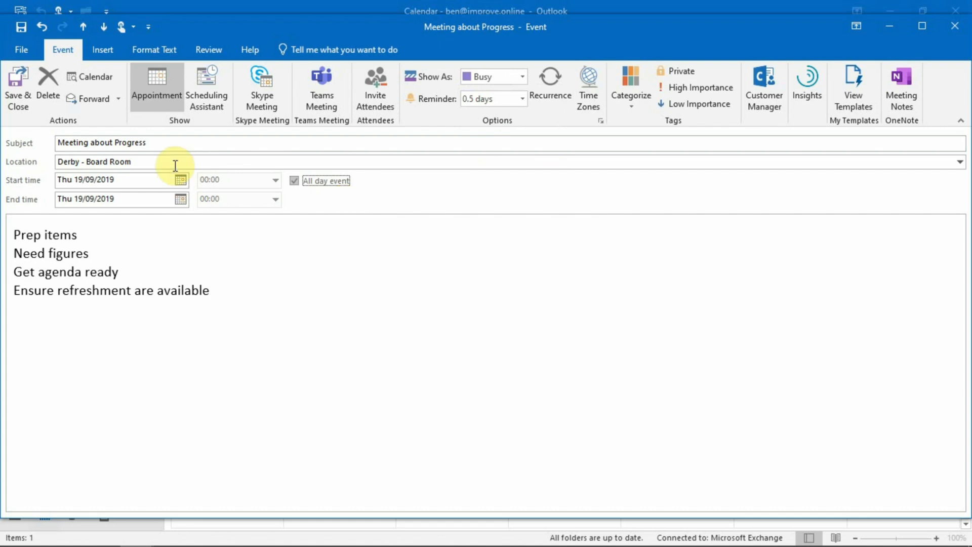
pyautogui.click(12, 94)
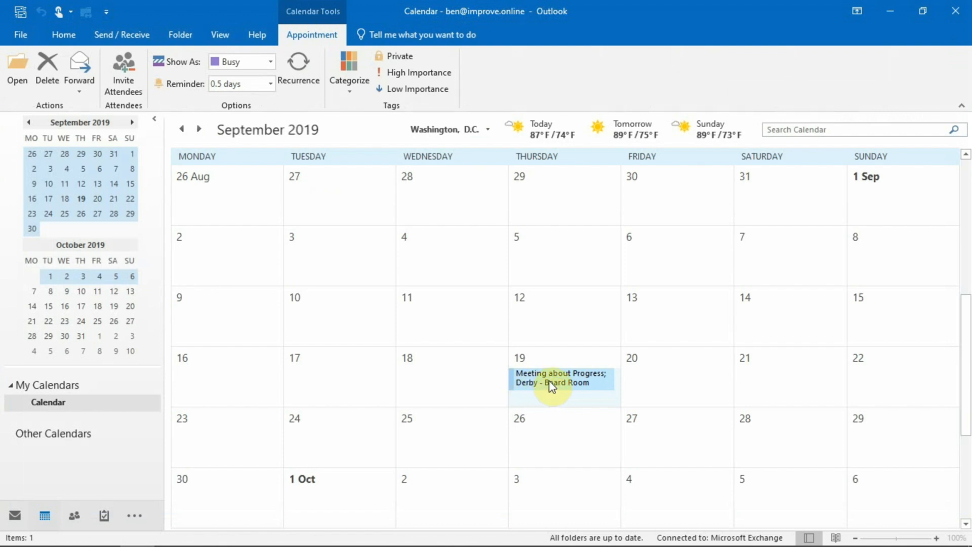
# - Reopen the 19 September event, switch it back from all-day to a timed appointment, and save and close it
pyautogui.doubleClick(552, 386)
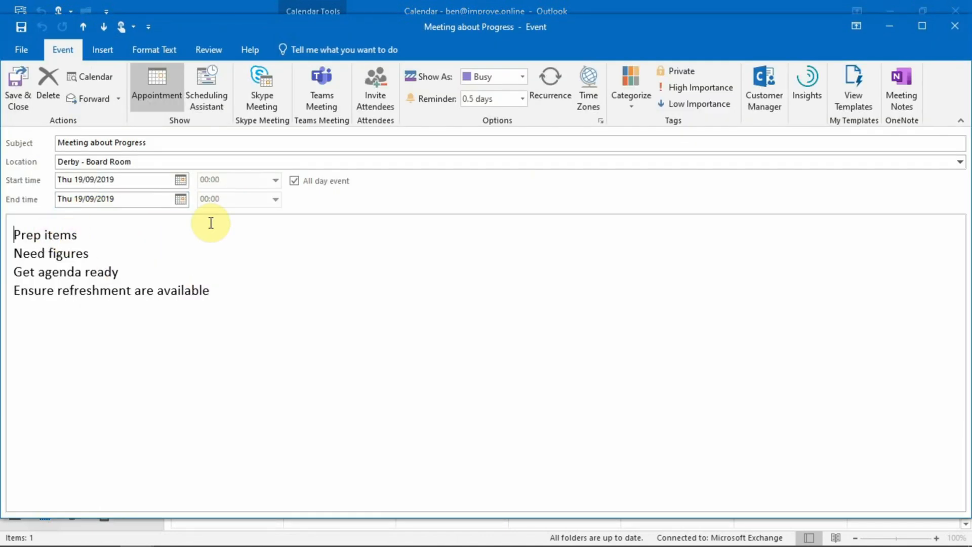
pyautogui.click(295, 181)
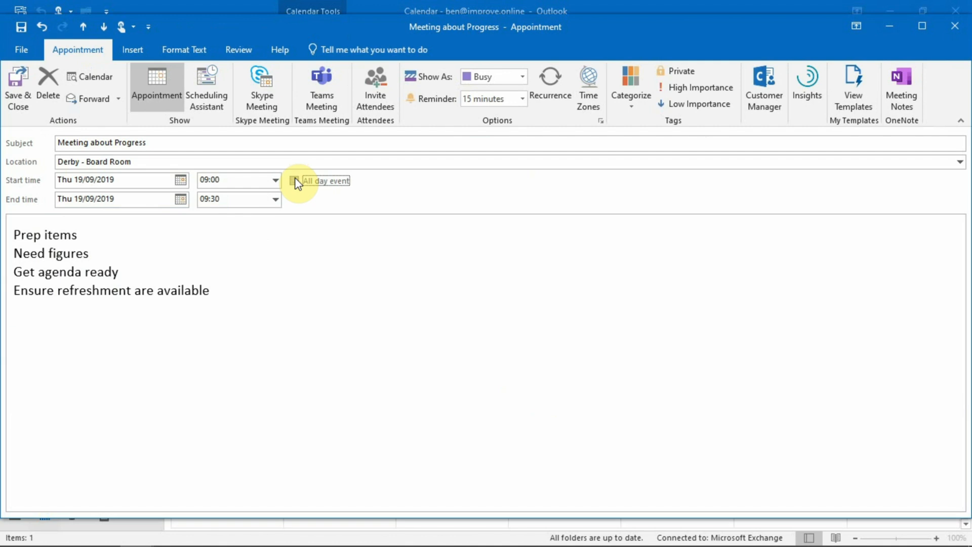
pyautogui.click(294, 181)
pyautogui.click(295, 182)
pyautogui.click(295, 181)
pyautogui.click(295, 181)
pyautogui.click(295, 182)
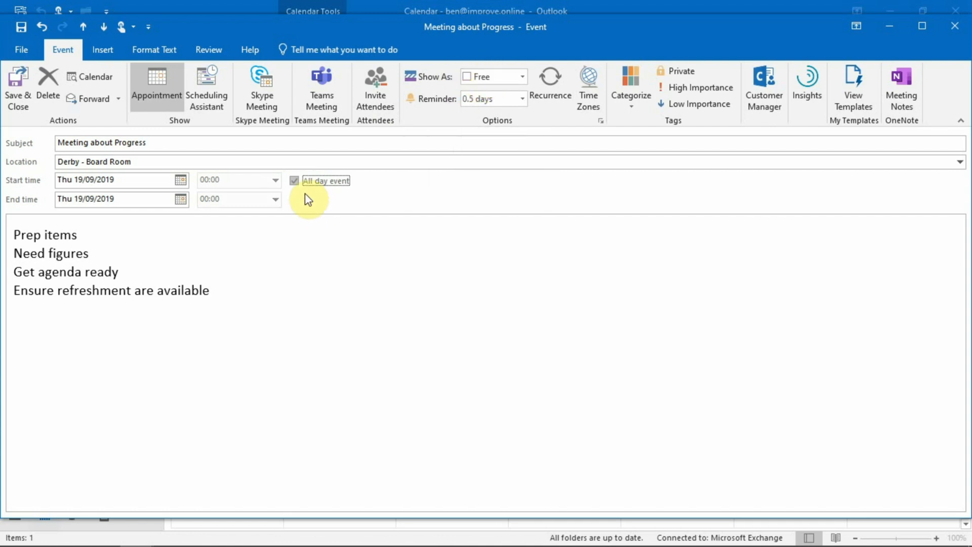
pyautogui.click(295, 181)
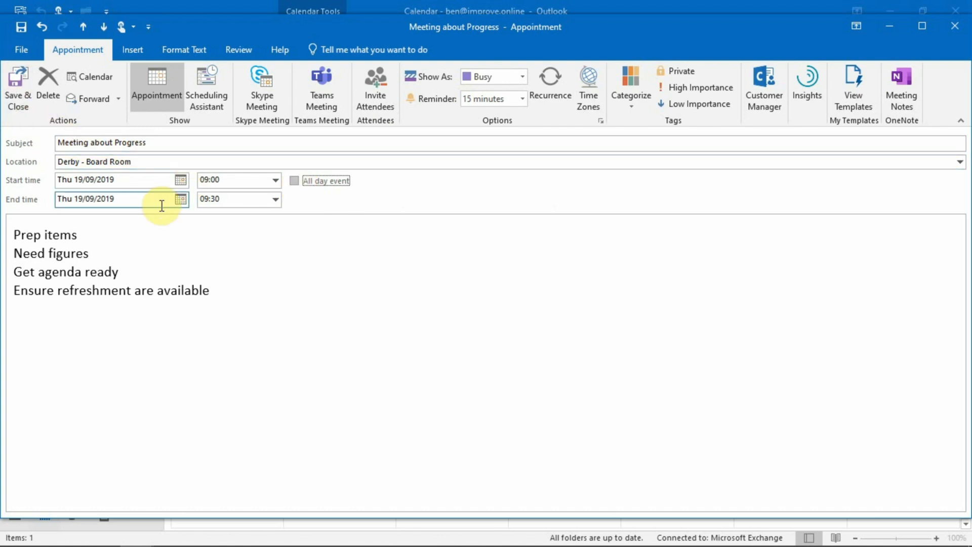
pyautogui.click(23, 83)
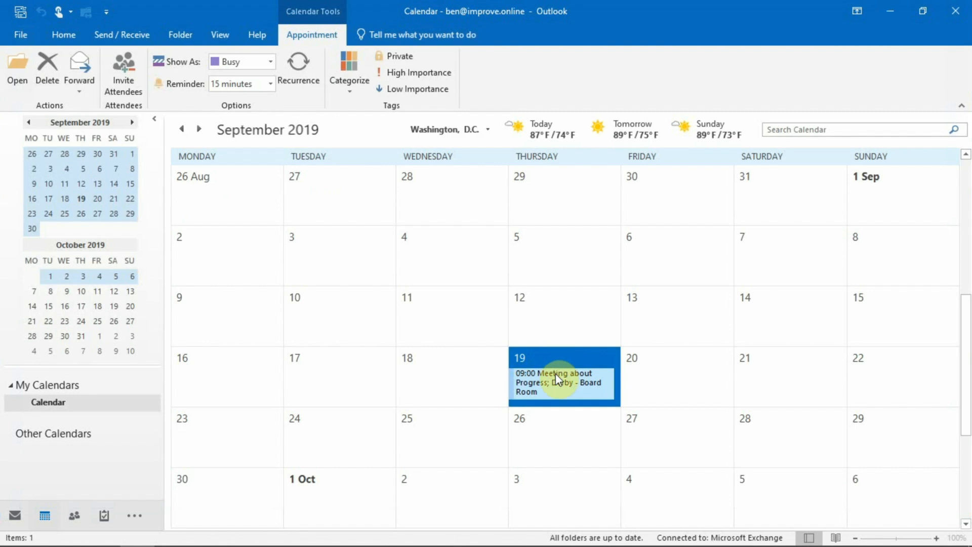